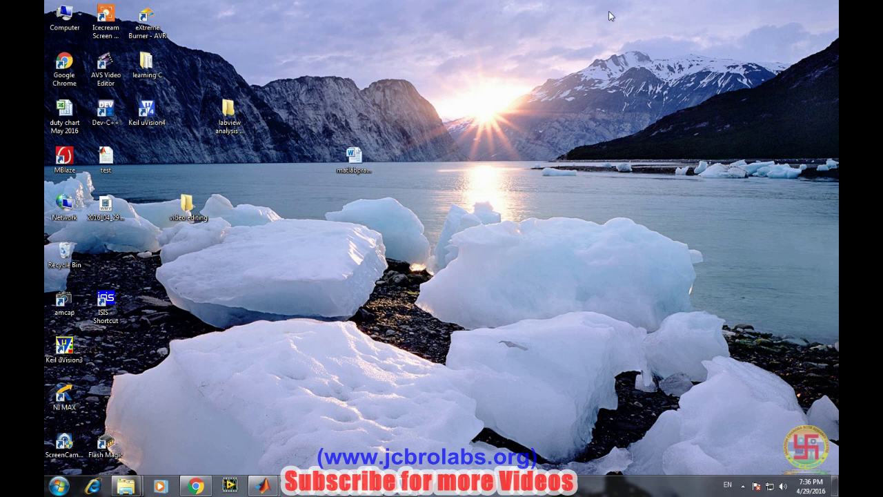
# Launch Simulink from the MATLAB Command Window and start a new blank model
pyautogui.moveTo(265, 487)
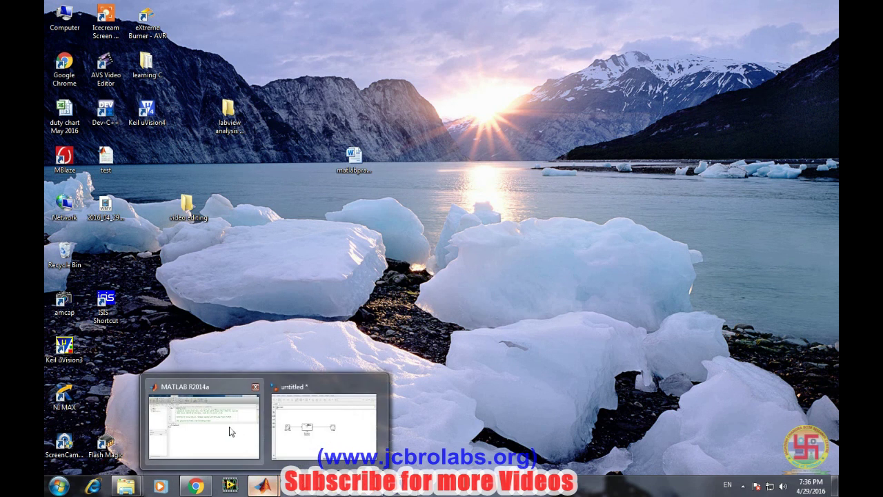
pyautogui.click(235, 431)
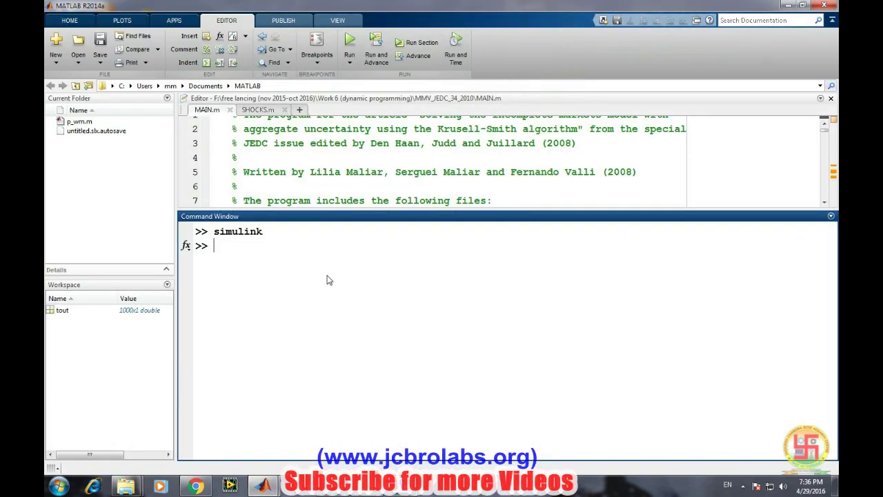
pyautogui.write('si')
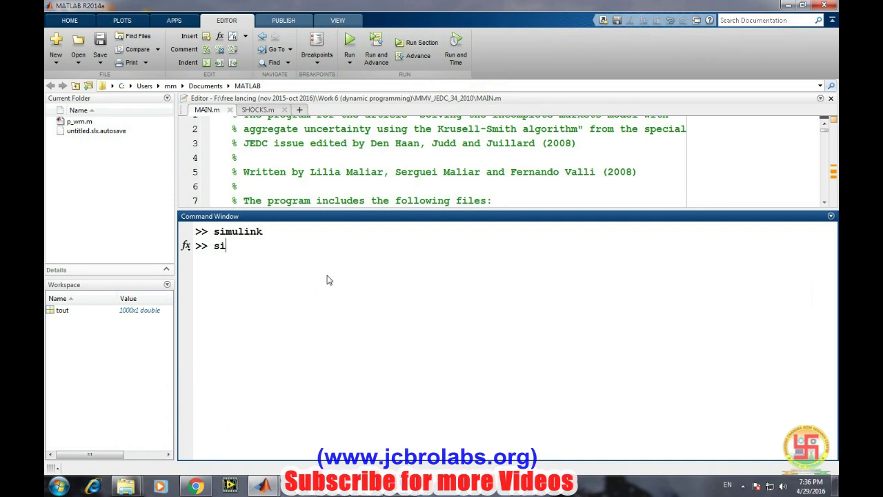
pyautogui.write('mulink')
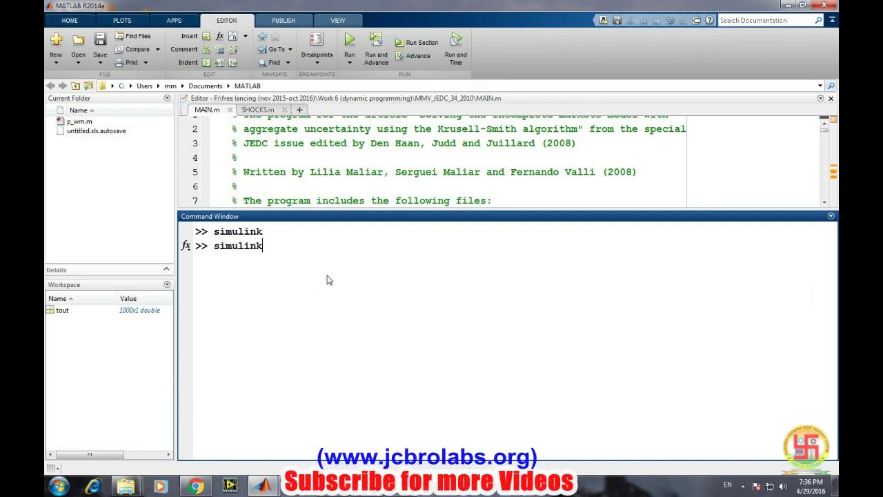
pyautogui.press('Return')
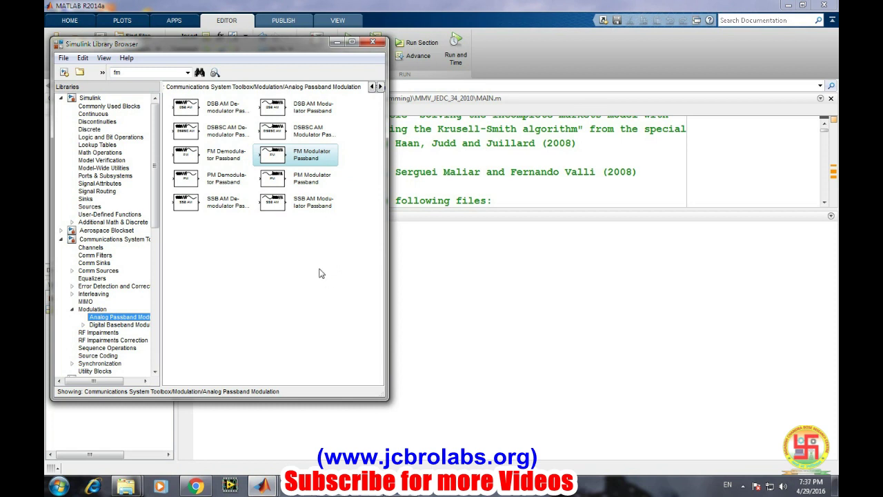
pyautogui.click(62, 73)
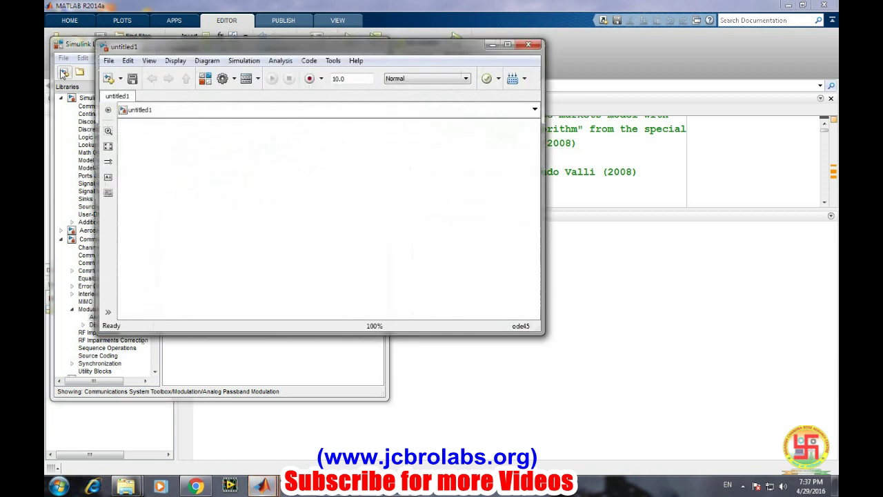
pyautogui.moveTo(281, 44); pyautogui.dragTo(457, 46)
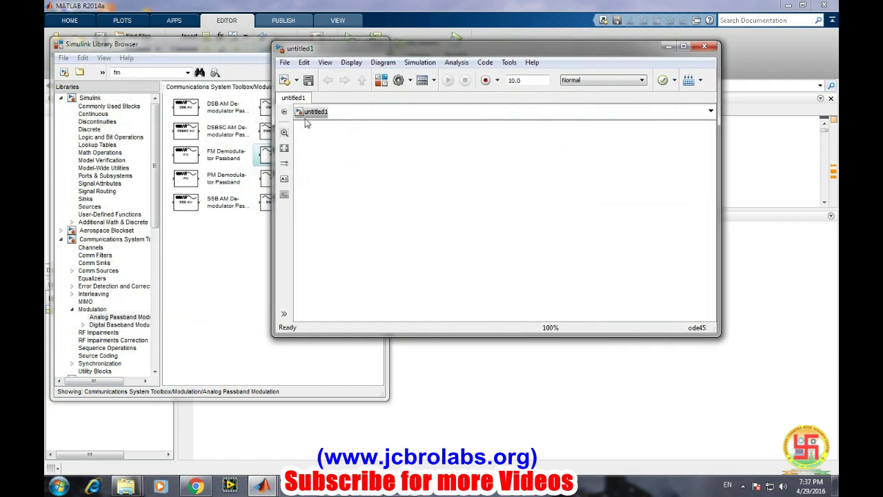
# Save the new model as fm_modulation
pyautogui.click(284, 63)
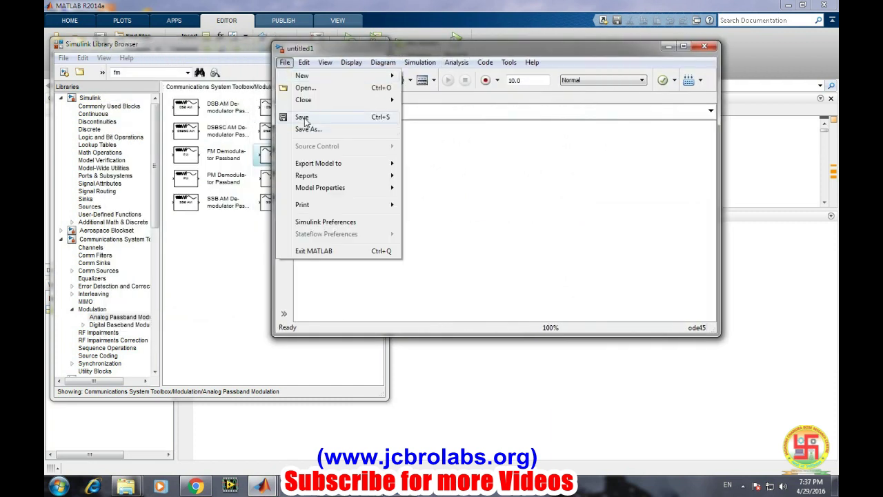
pyautogui.click(307, 128)
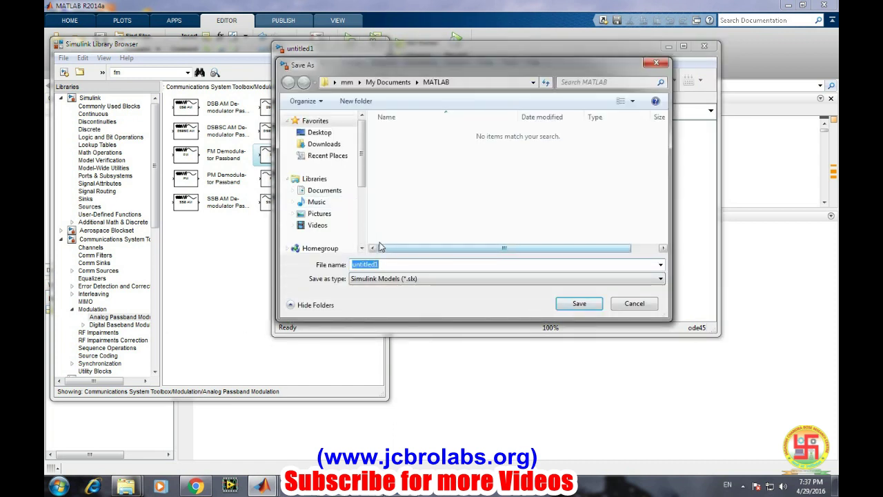
pyautogui.write('fm_modulation')
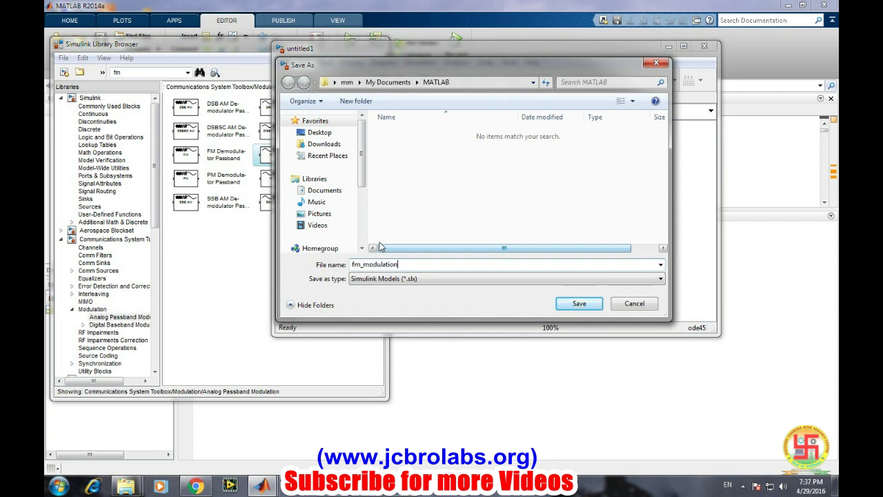
pyautogui.press('Return')
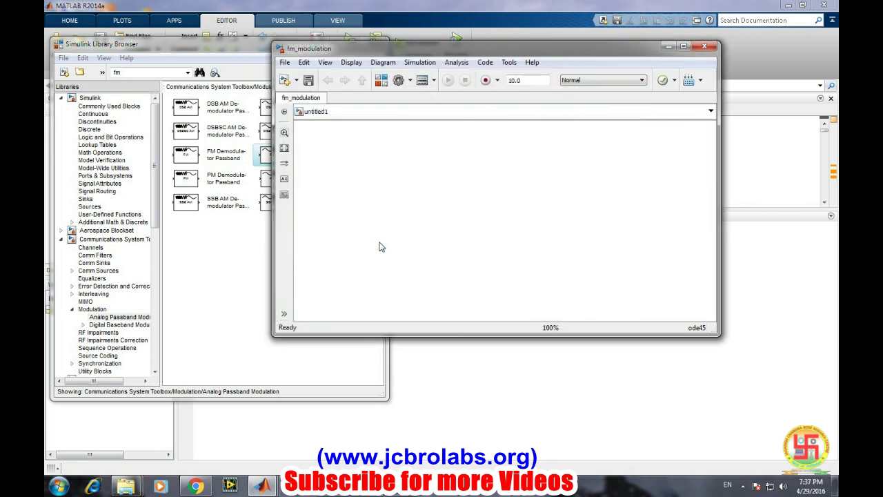
# Save fm_modulation again to the Desktop
pyautogui.click(285, 63)
pyautogui.moveTo(307, 100)
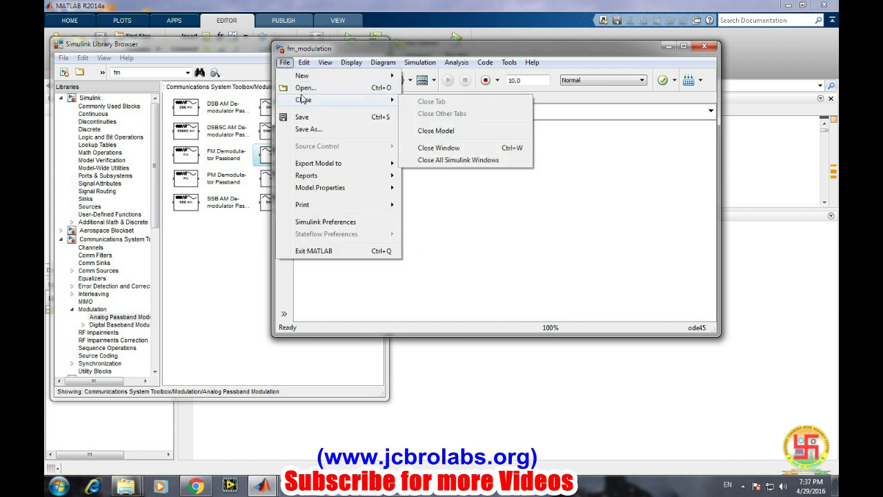
pyautogui.click(309, 129)
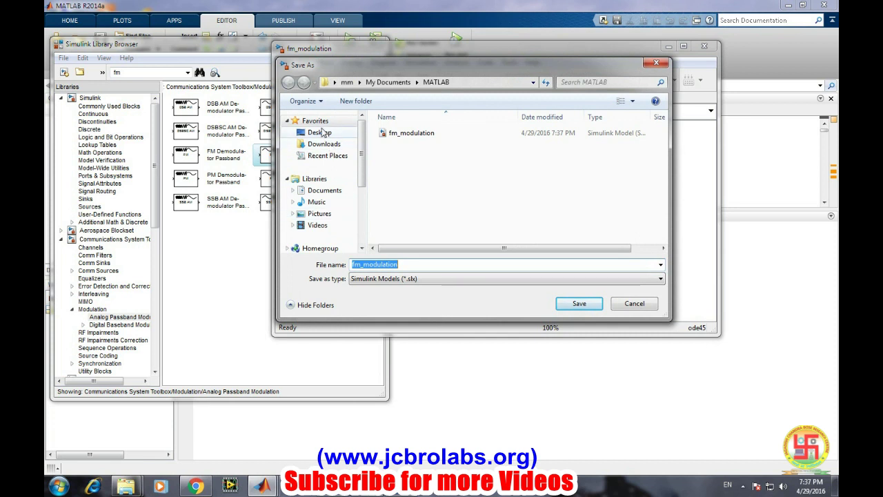
pyautogui.click(321, 132)
pyautogui.click(562, 303)
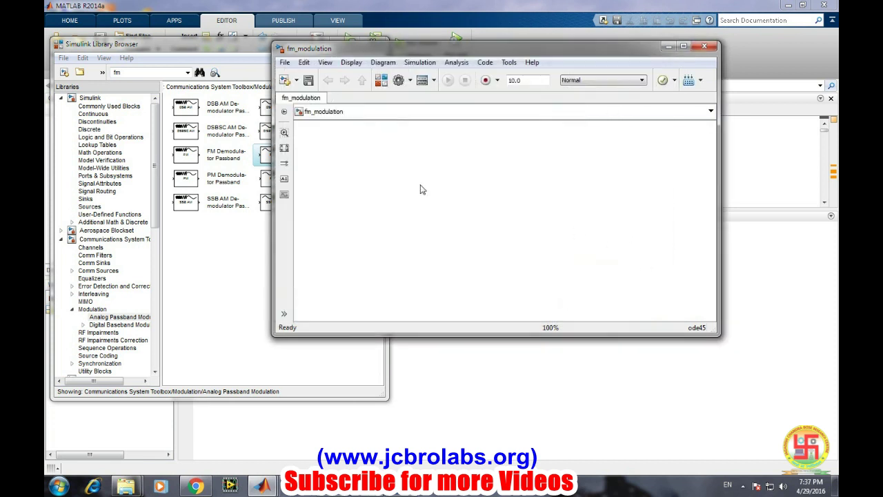
# Search the block libraries for 'fm' and place an FM Modulator Passband block in the model
pyautogui.moveTo(470, 47); pyautogui.dragTo(507, 76)
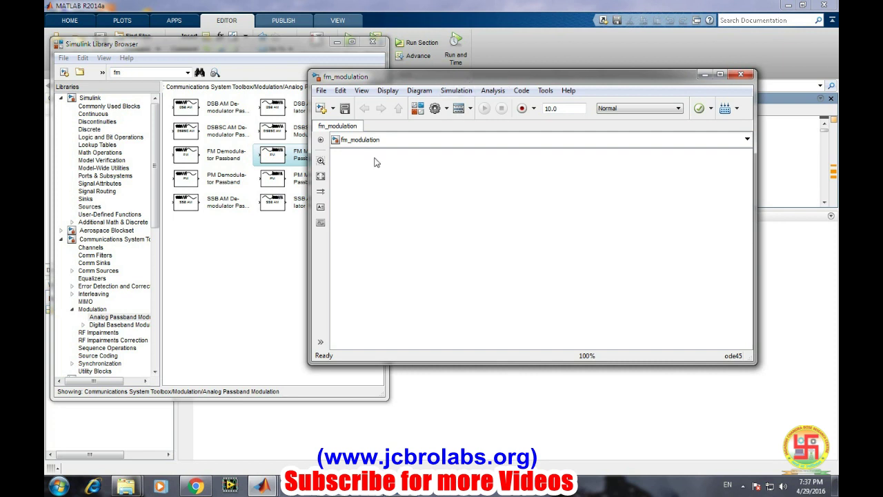
pyautogui.click(224, 278)
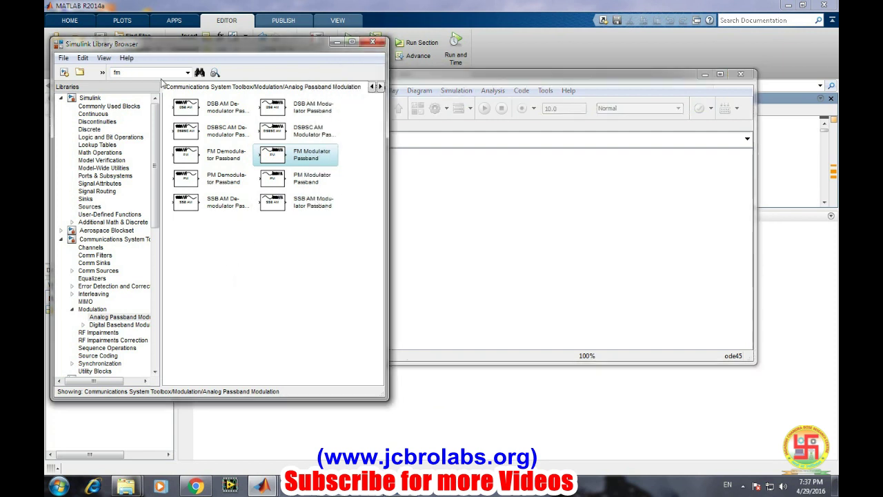
pyautogui.click(145, 72)
pyautogui.press('Return')
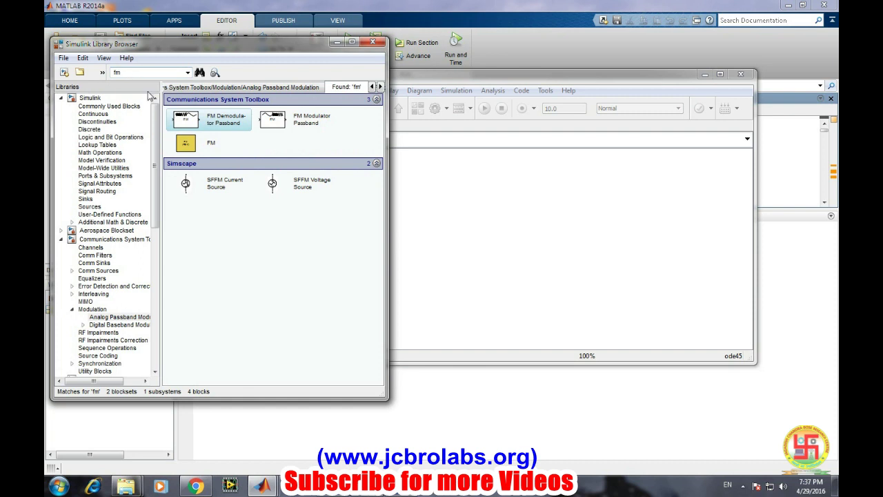
pyautogui.click(285, 121)
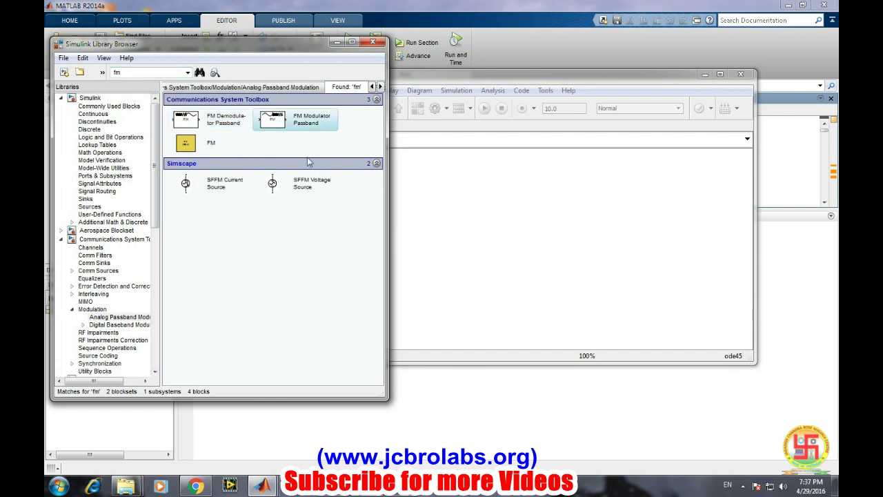
pyautogui.moveTo(483, 222); pyautogui.dragTo(481, 223)
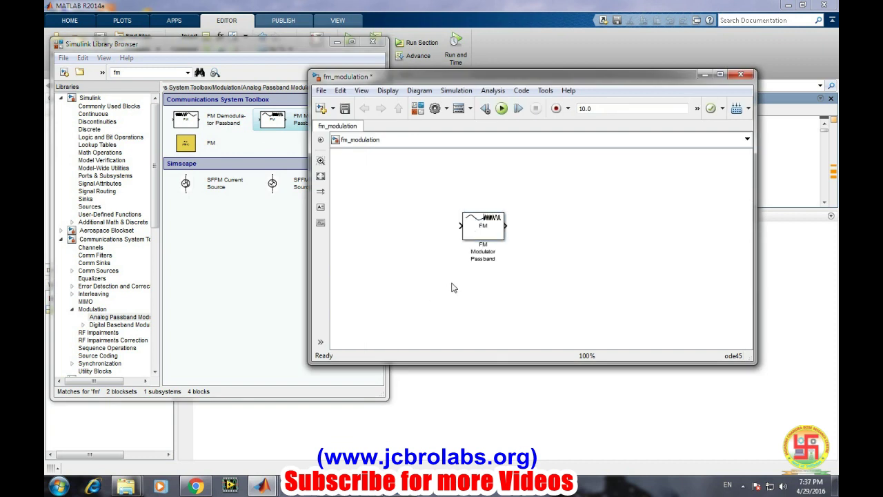
pyautogui.click(473, 225)
pyautogui.click(480, 304)
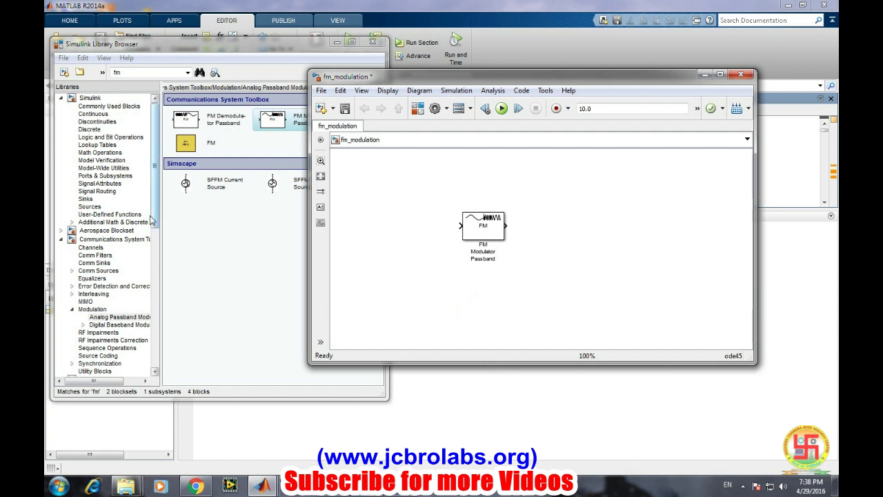
# Place a Sine Wave from Sources left of the modulator and a Scope from Sinks right of it
pyautogui.click(84, 207)
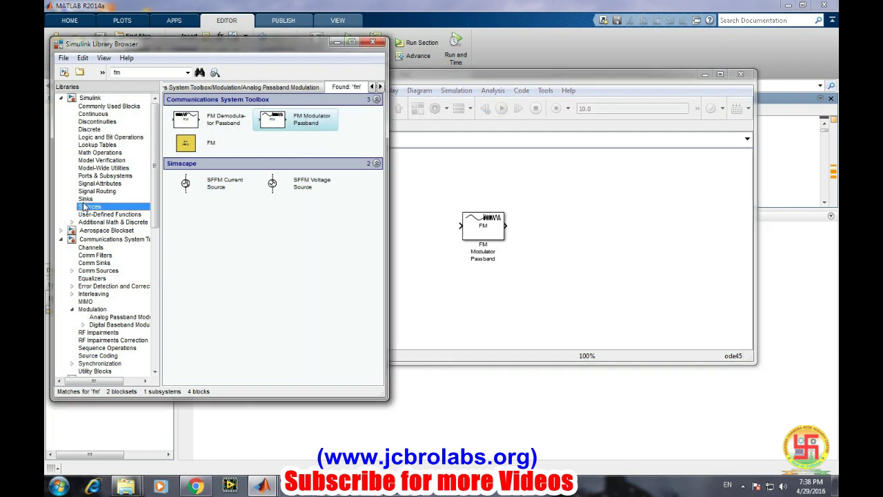
pyautogui.click(181, 343)
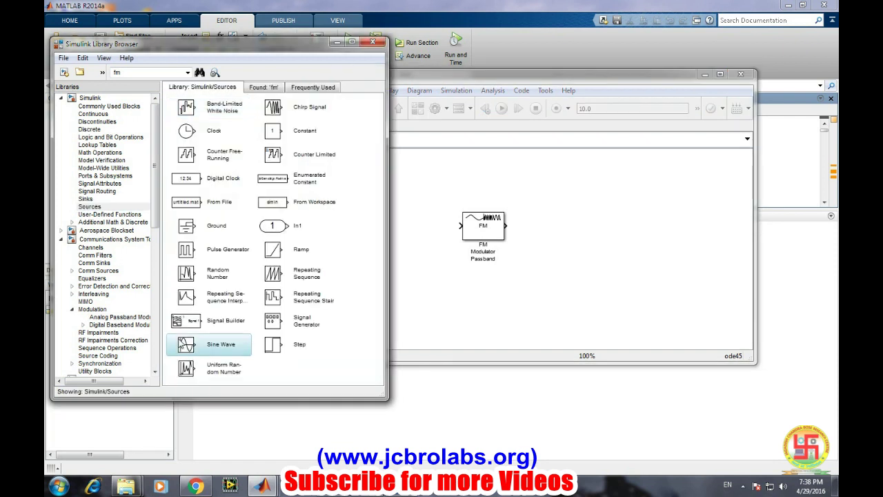
pyautogui.click(400, 222)
pyautogui.moveTo(398, 222); pyautogui.dragTo(400, 224)
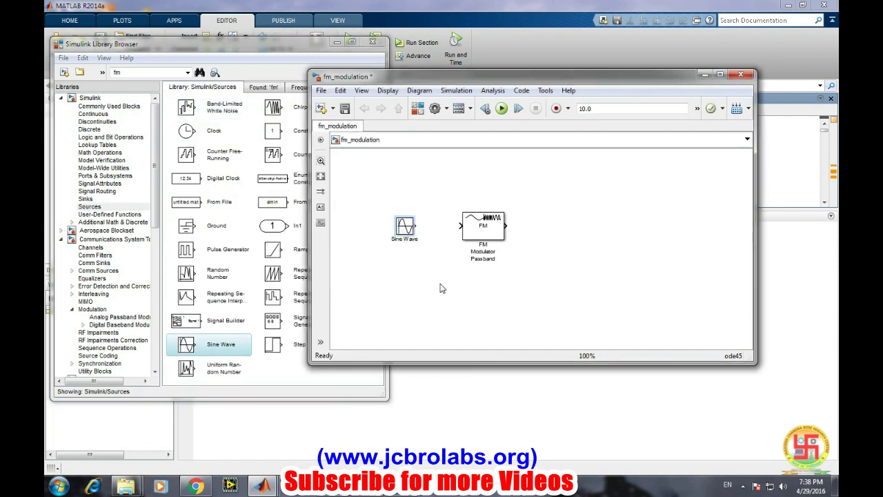
pyautogui.click(84, 199)
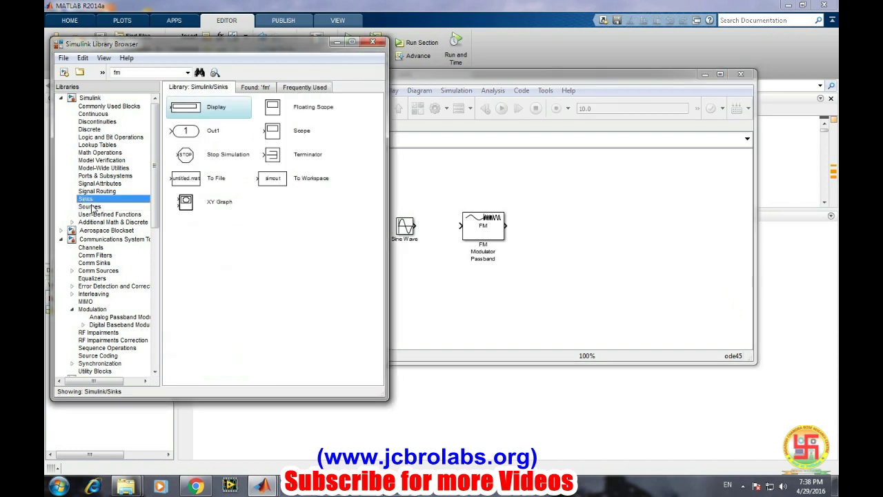
pyautogui.click(276, 130)
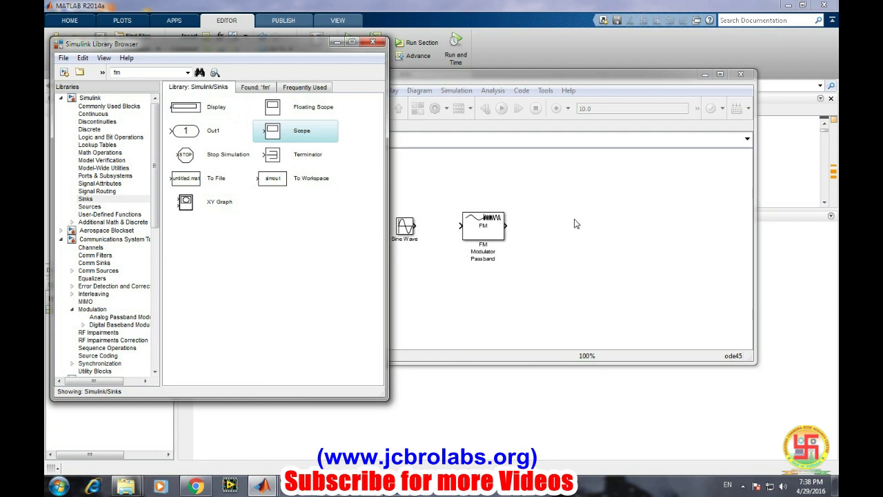
pyautogui.moveTo(572, 222); pyautogui.dragTo(575, 223)
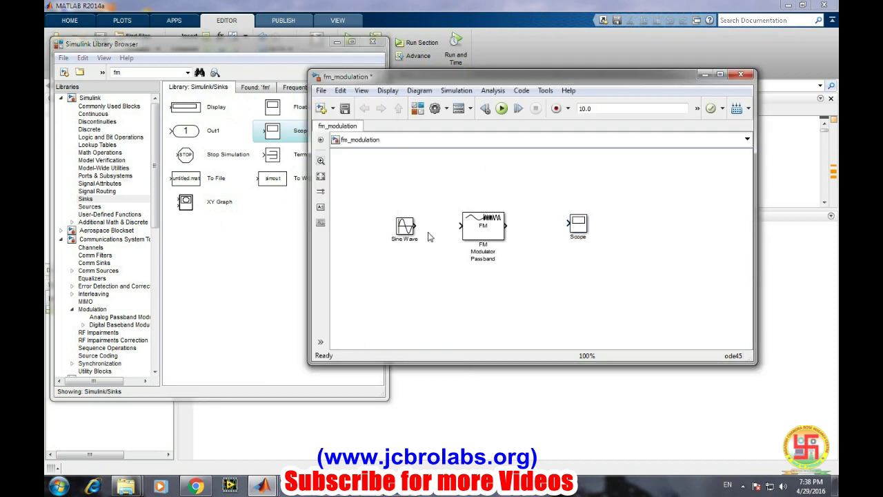
# Wire Sine Wave into the FM Modulator Passband and its output into the Scope
pyautogui.moveTo(414, 225); pyautogui.dragTo(576, 225)
pyautogui.click(577, 222)
pyautogui.click(582, 282)
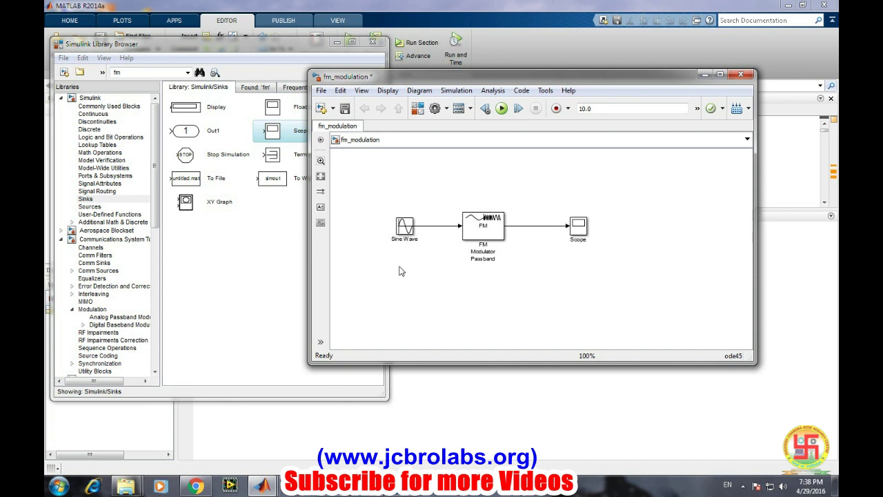
# Give the Sine Wave block frequency 2 rad/sec and sample time 0.001, then apply and close
pyautogui.doubleClick(404, 225)
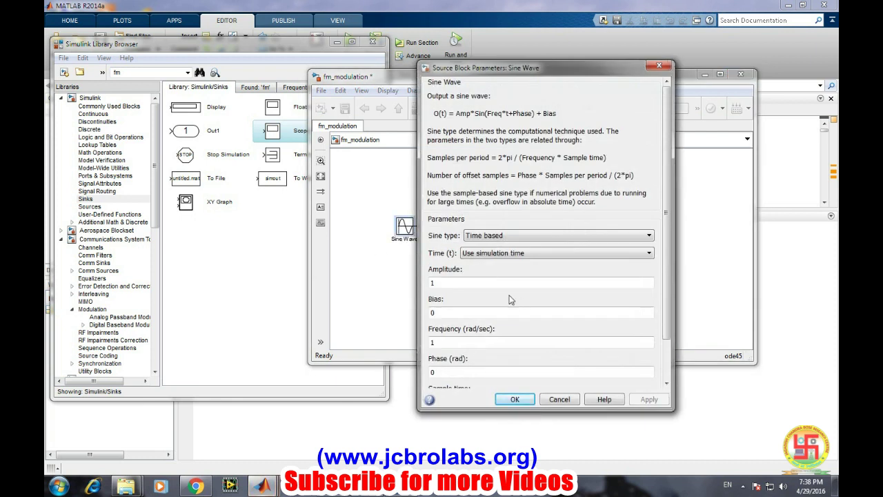
pyautogui.scroll(-3, 455, 290)
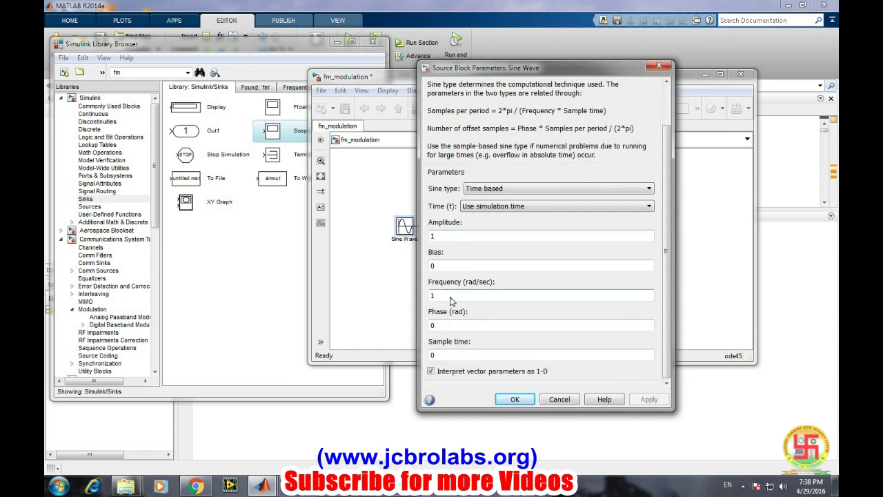
pyautogui.write('2')
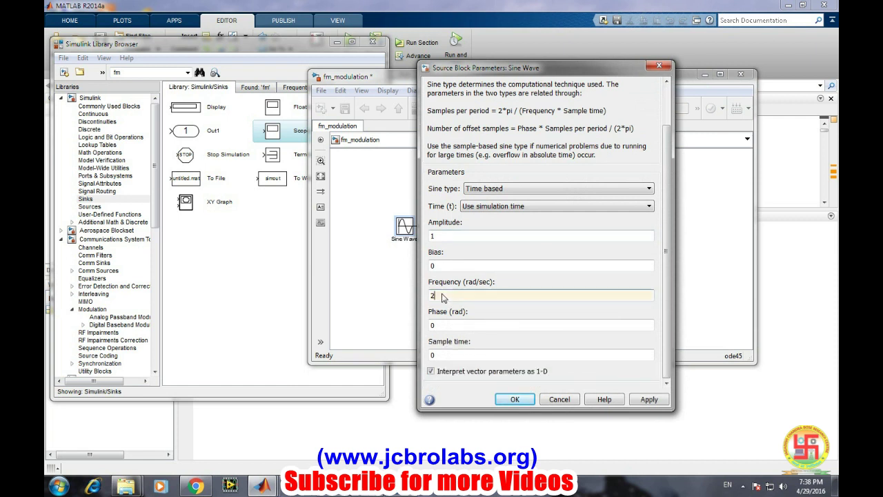
pyautogui.click(453, 355)
pyautogui.write('.001')
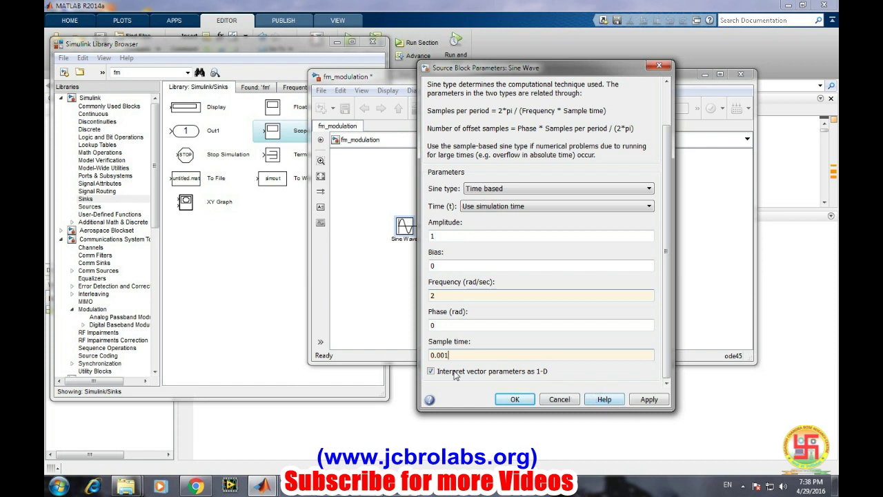
pyautogui.click(641, 398)
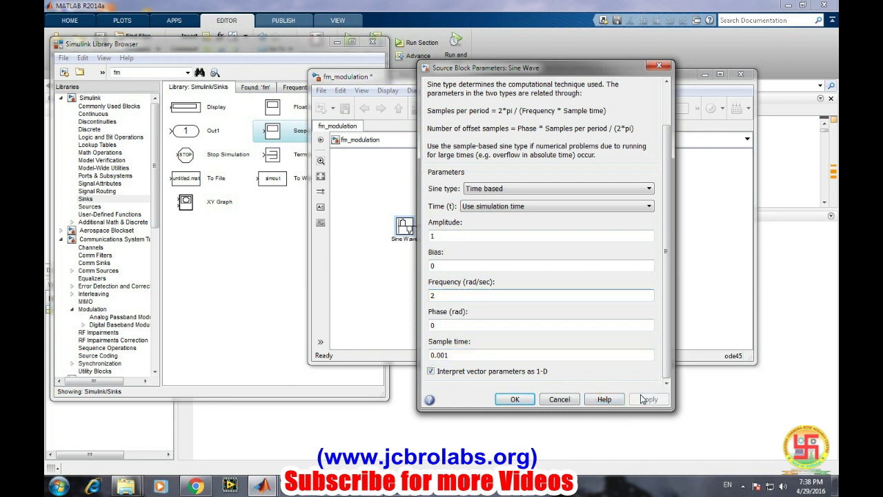
pyautogui.click(516, 398)
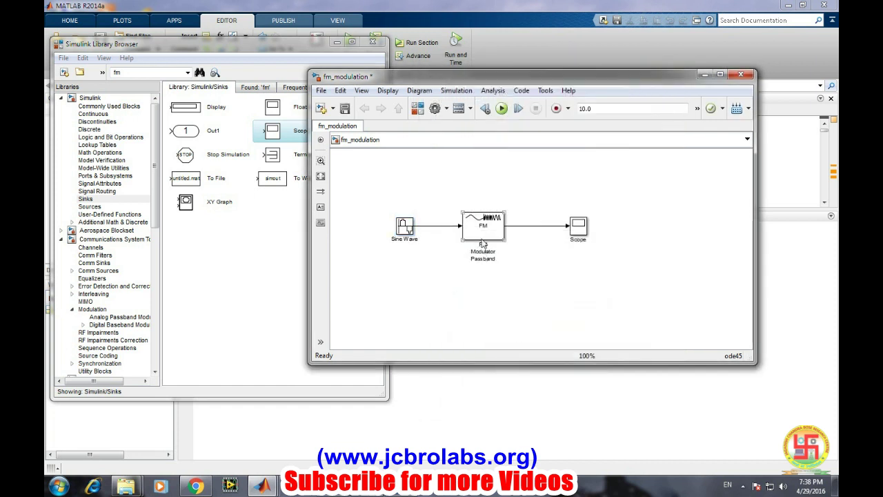
# Set the FM Modulator Passband carrier frequency to 10 Hz and frequency deviation to 5 Hz
pyautogui.click(484, 228)
pyautogui.doubleClick(484, 227)
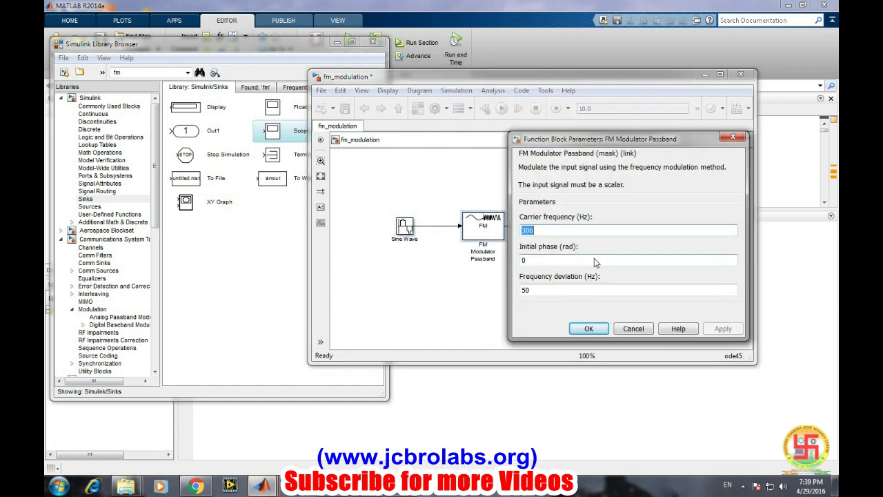
pyautogui.click(535, 230)
pyautogui.doubleClick(536, 230)
pyautogui.write('10')
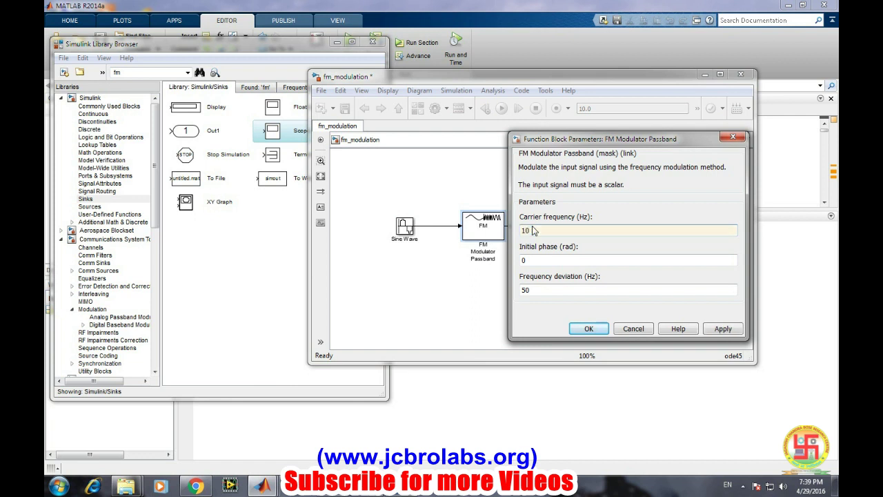
pyautogui.click(532, 290)
pyautogui.doubleClick(533, 290)
pyautogui.write('5')
pyautogui.click(718, 328)
pyautogui.click(583, 328)
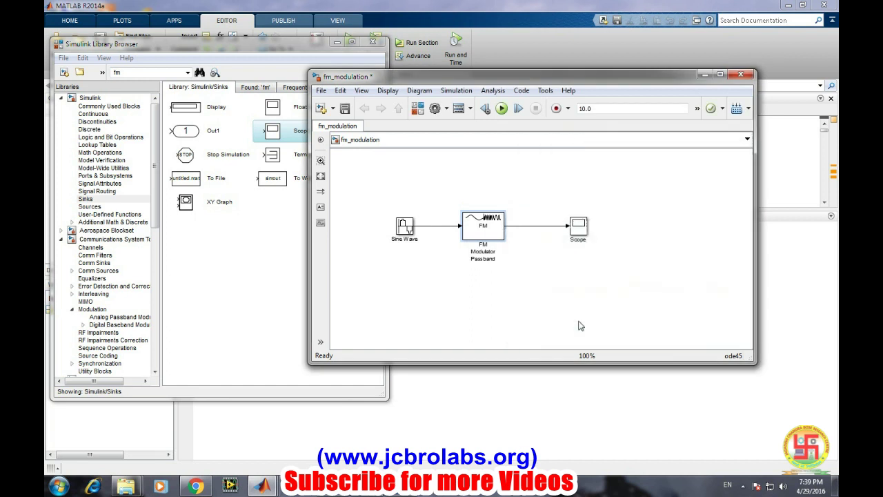
# Run the model, then open the Scope and maximize its plot window
pyautogui.click(500, 108)
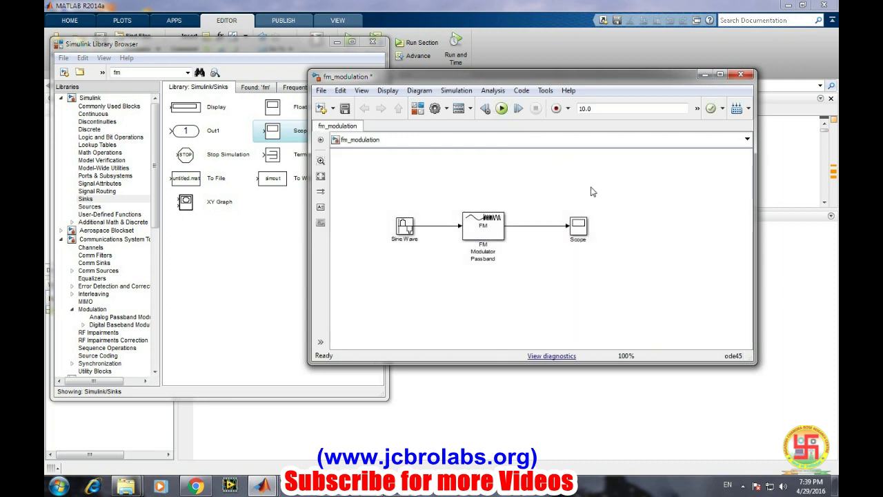
pyautogui.doubleClick(578, 224)
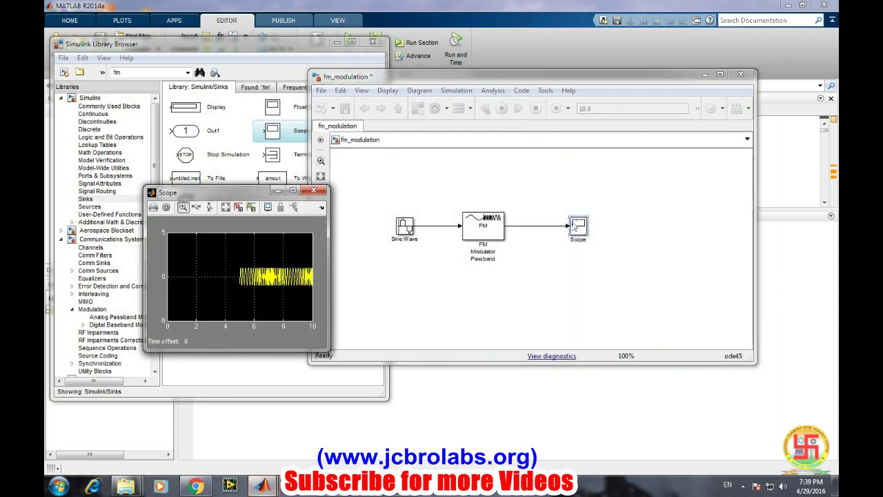
pyautogui.click(293, 191)
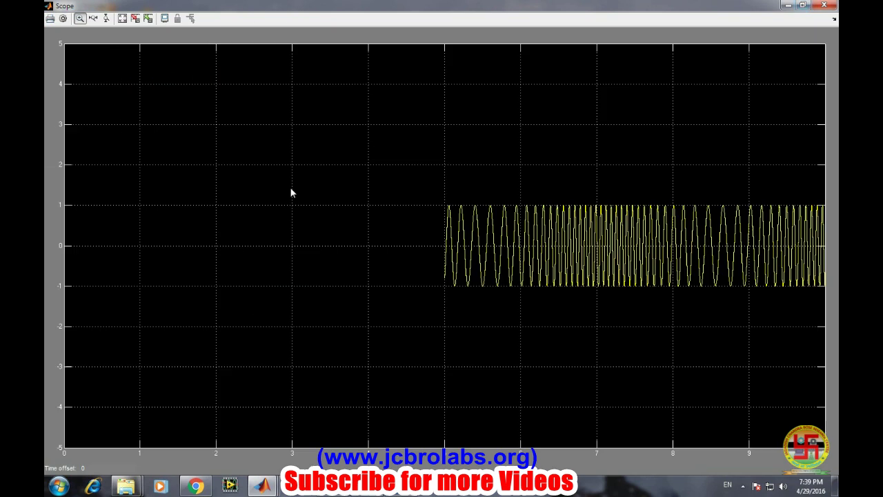
# In the Scope's History settings, turn off 'Limit data points to last' and apply
pyautogui.click(62, 19)
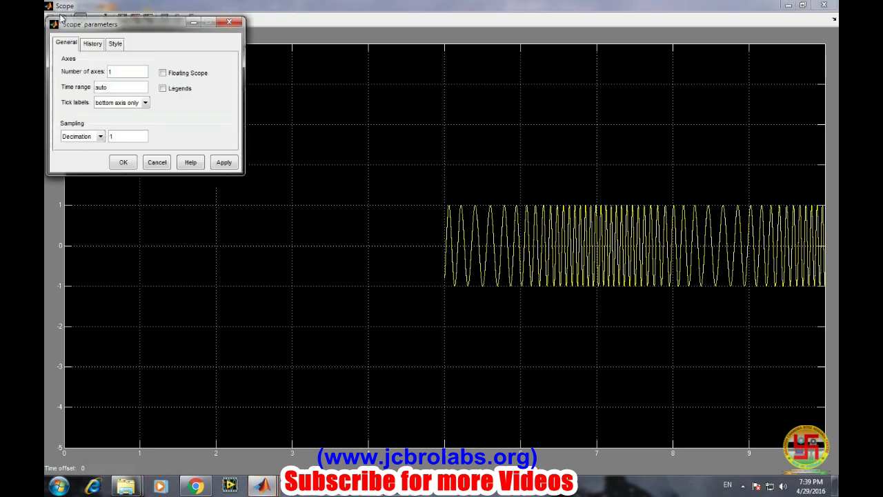
pyautogui.click(92, 42)
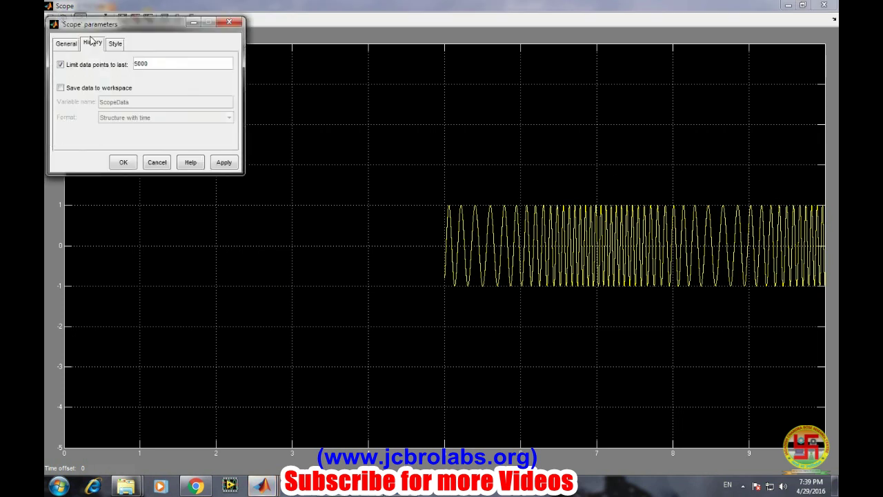
pyautogui.click(60, 65)
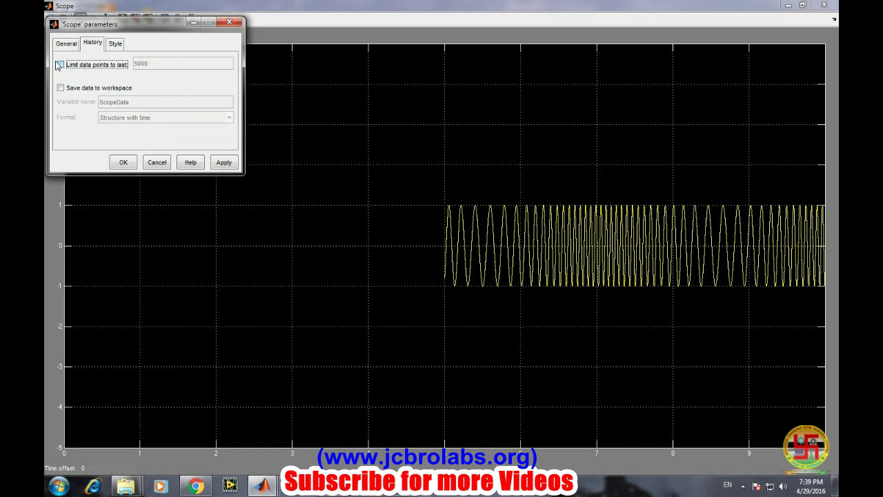
pyautogui.click(222, 162)
pyautogui.click(120, 163)
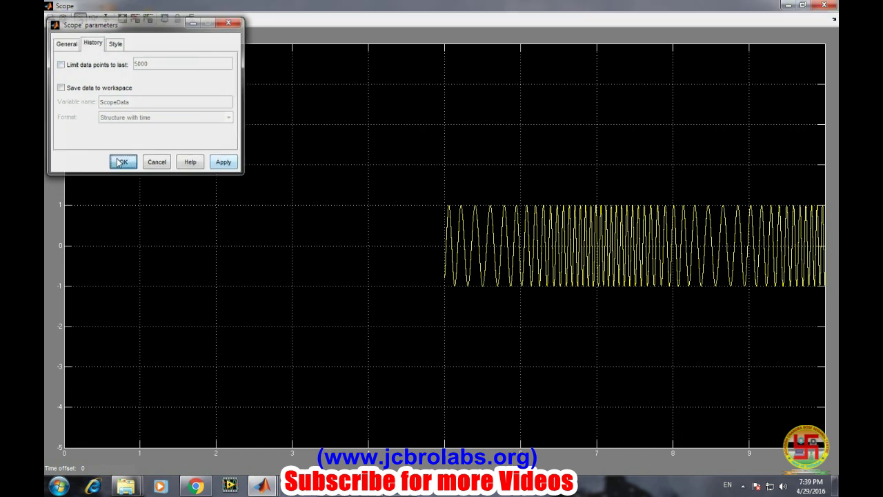
# Rerun the simulation so the FM wave spans the full 10 s plot
pyautogui.moveTo(262, 486)
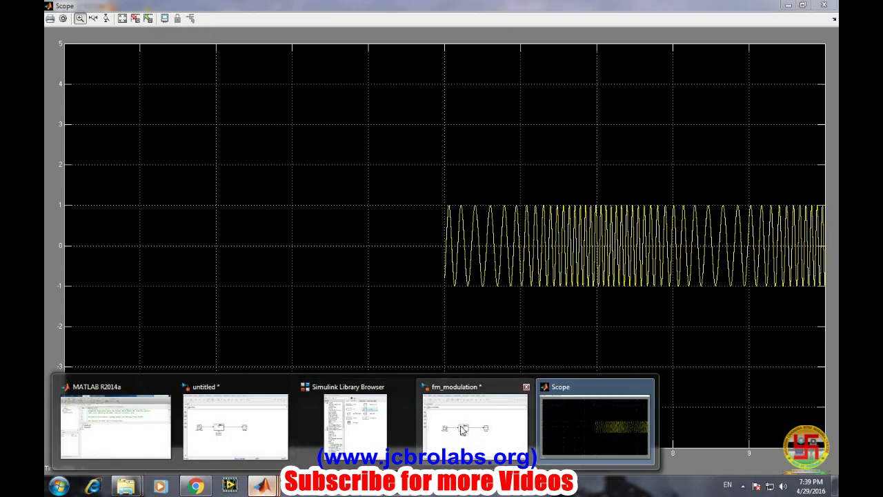
pyautogui.click(463, 429)
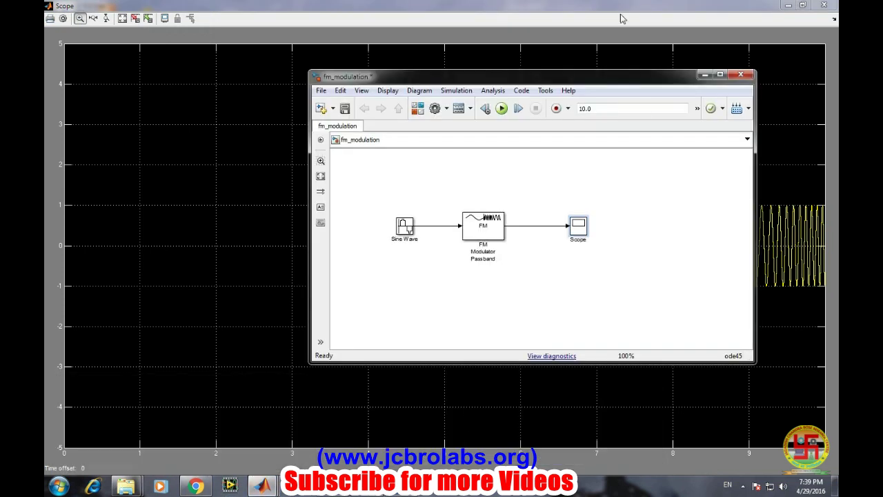
pyautogui.click(499, 109)
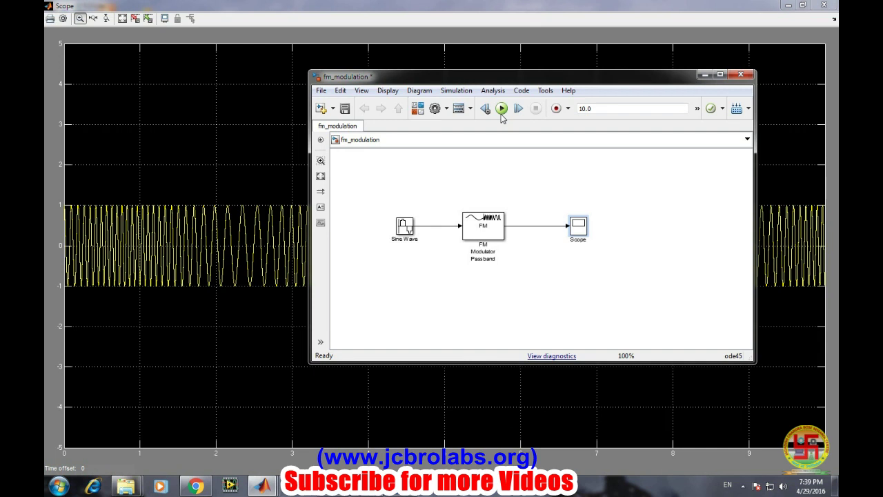
pyautogui.click(704, 75)
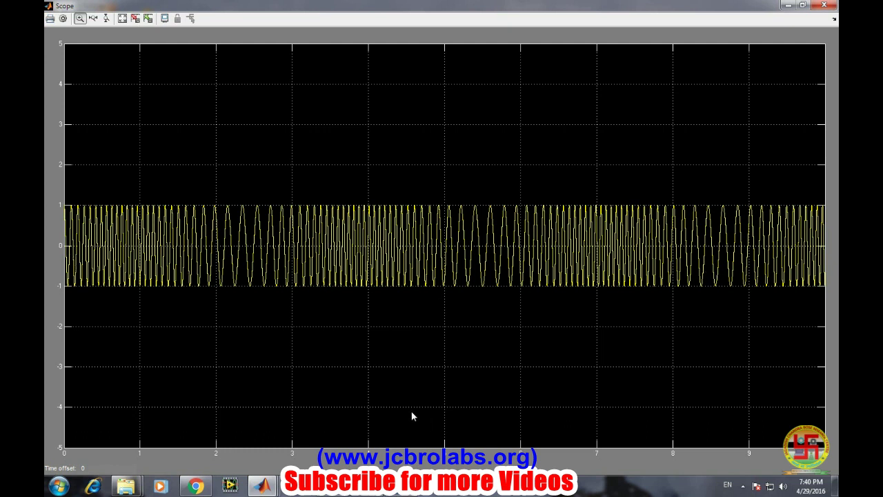
pyautogui.moveTo(263, 486)
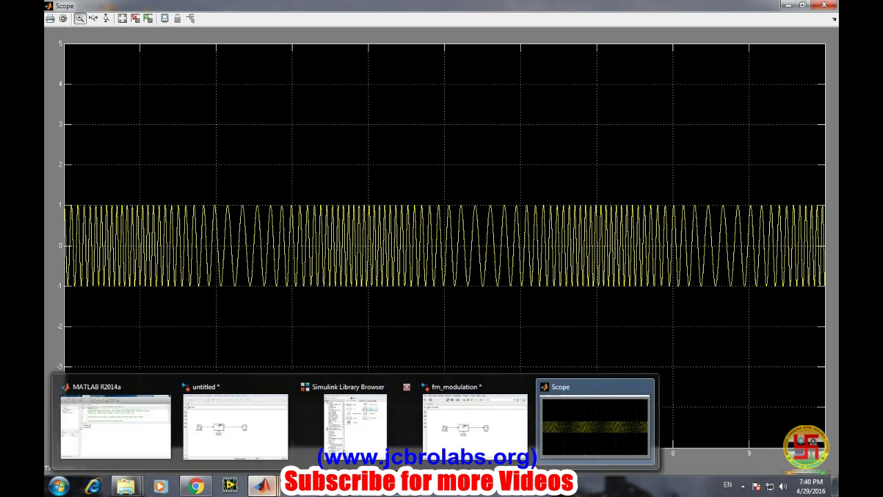
pyautogui.click(462, 420)
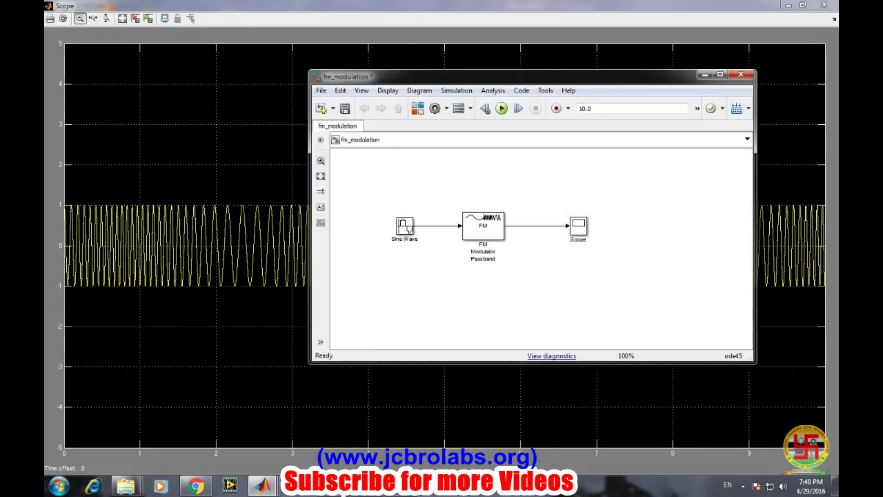
# Add a Mux block from Commonly Used Blocks to the model
pyautogui.moveTo(262, 486)
pyautogui.click(354, 421)
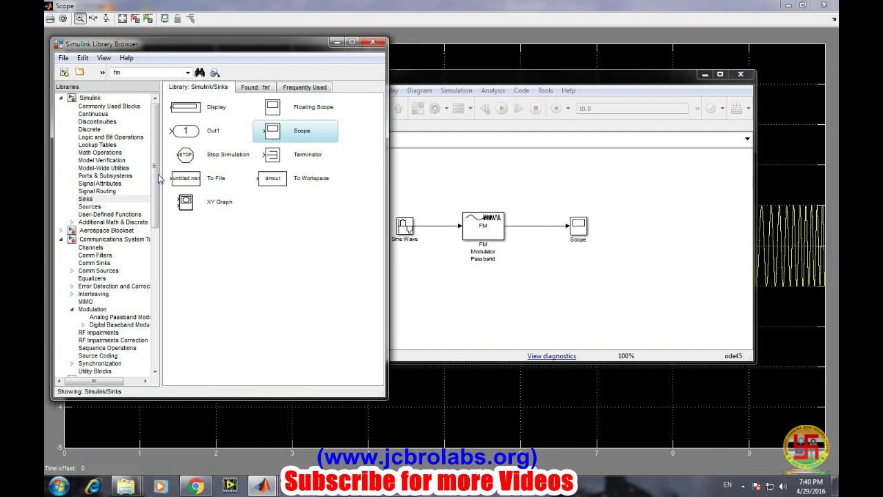
pyautogui.click(104, 107)
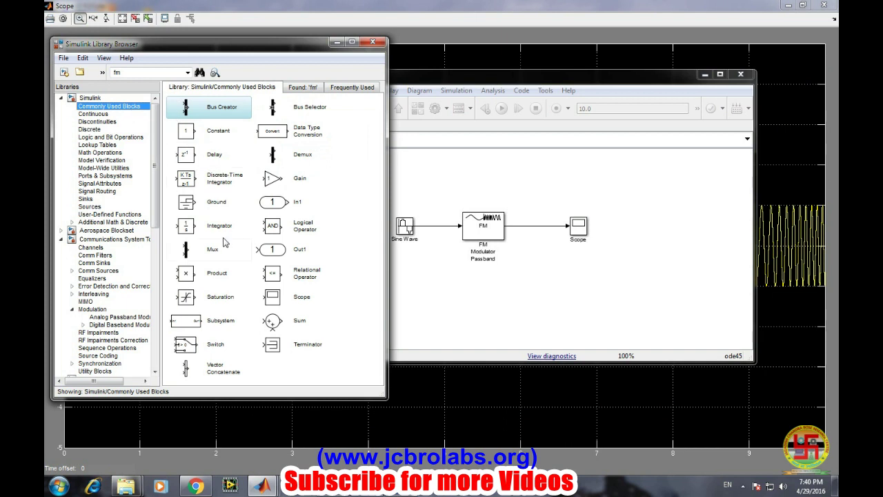
pyautogui.click(208, 253)
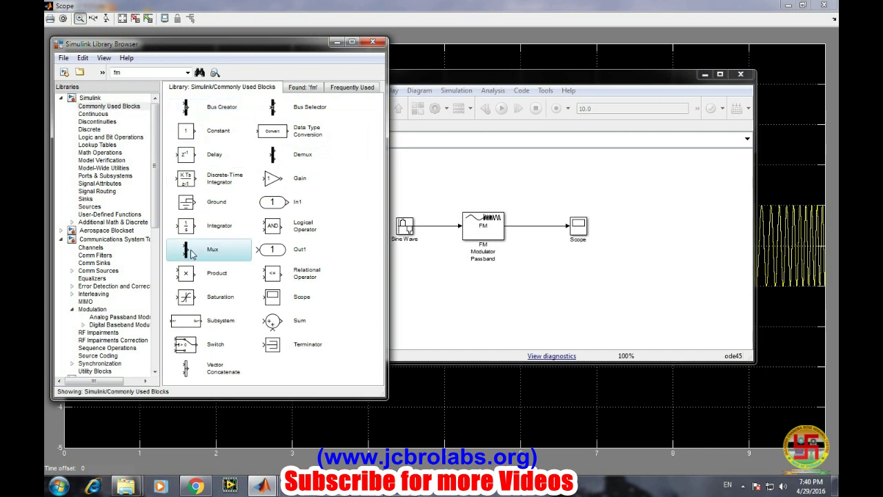
pyautogui.click(538, 240)
pyautogui.moveTo(579, 224); pyautogui.dragTo(614, 225)
# Replace the FM-to-Scope line with a Mux fed by the FM output and a Sine Wave branch, then run
pyautogui.click(558, 226)
pyautogui.press('Delete')
pyautogui.moveTo(543, 242)
pyautogui.mouseDown()
pyautogui.moveTo(556, 229)
pyautogui.moveTo(505, 225)
pyautogui.moveTo(548, 242)
pyautogui.moveTo(434, 226)
pyautogui.mouseUp()
pyautogui.moveTo(560, 230); pyautogui.dragTo(599, 226)
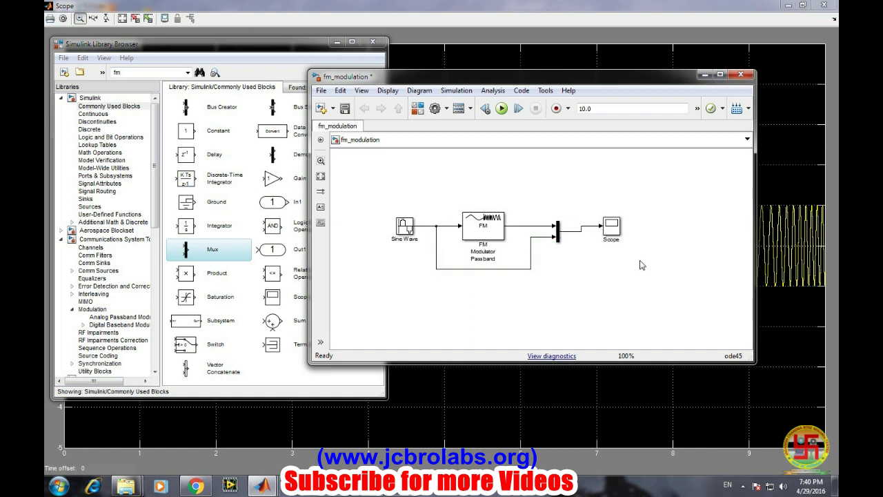
pyautogui.click(502, 108)
# View the Scope plot with the sine message overlaid on the FM wave
pyautogui.click(568, 418)
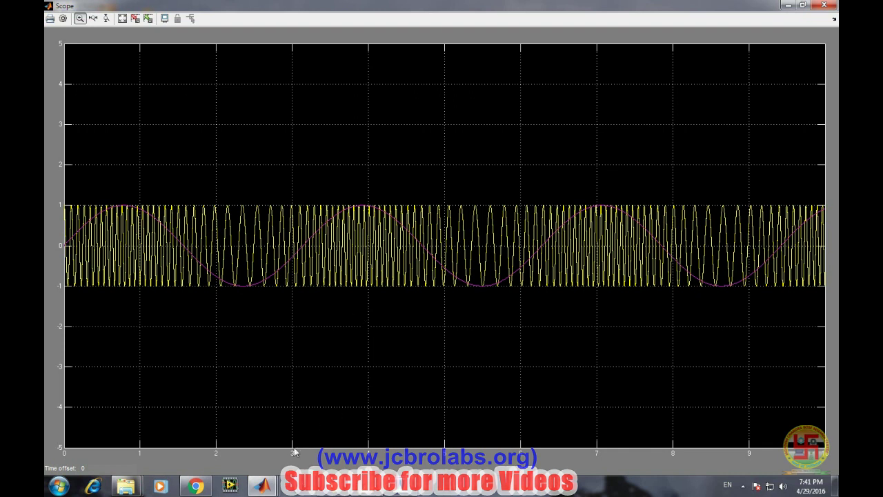
# Return to fm_modulation and check the FM Modulator Passband parameters, leaving the 10 Hz carrier unchanged
pyautogui.moveTo(264, 484)
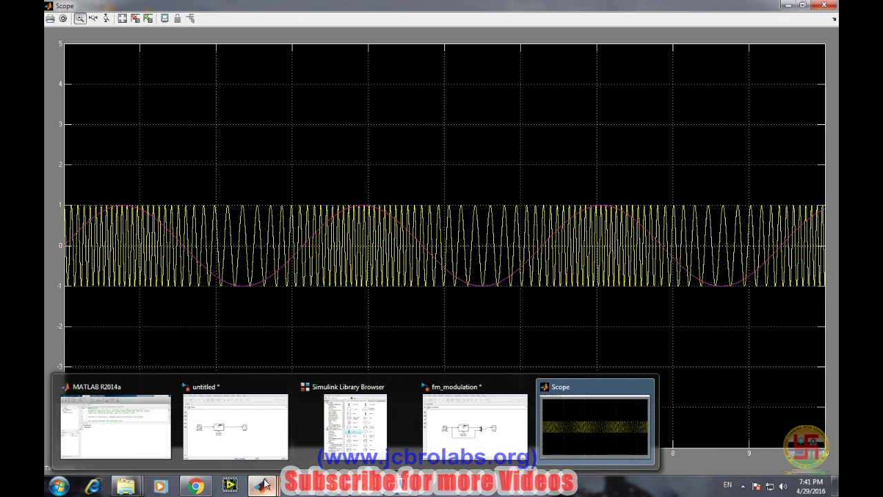
pyautogui.click(503, 428)
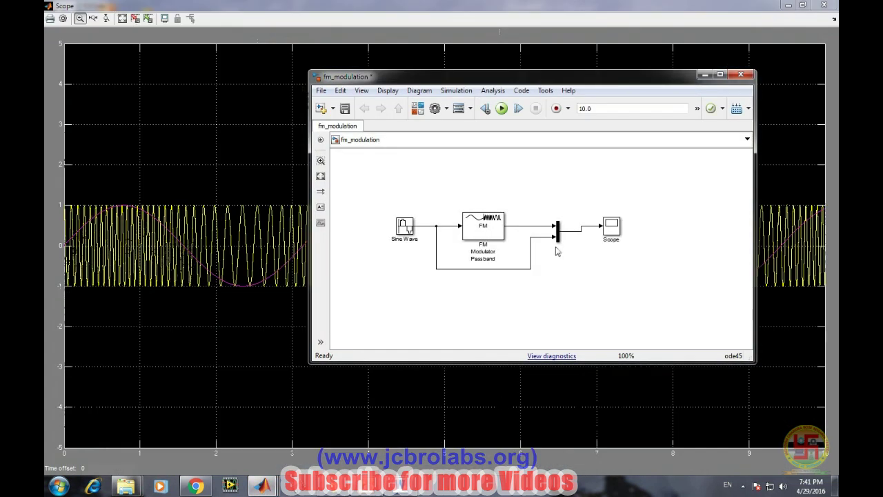
pyautogui.doubleClick(494, 224)
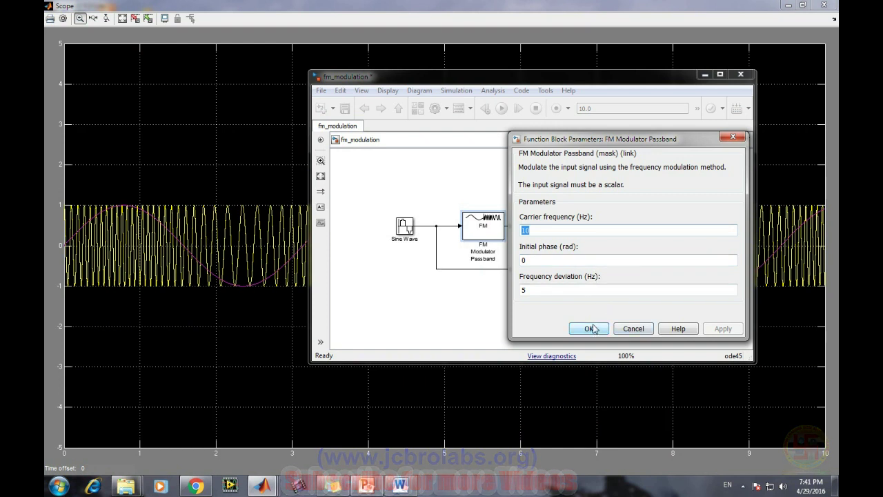
pyautogui.click(592, 328)
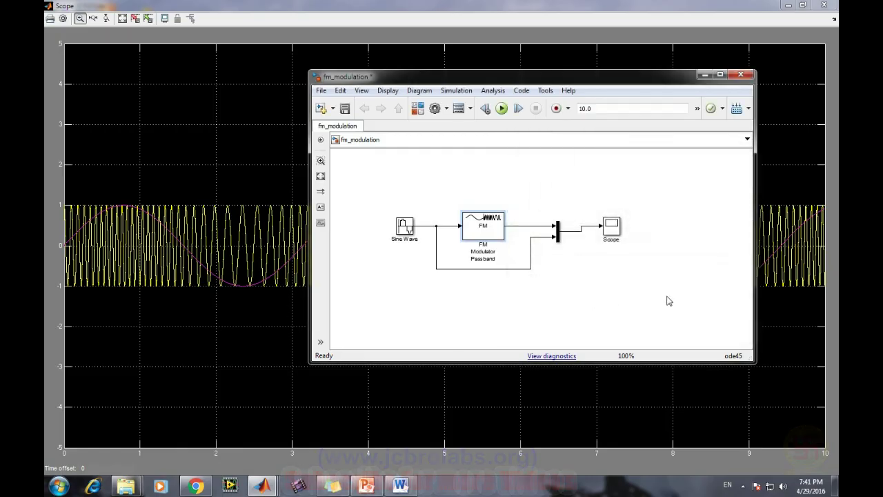